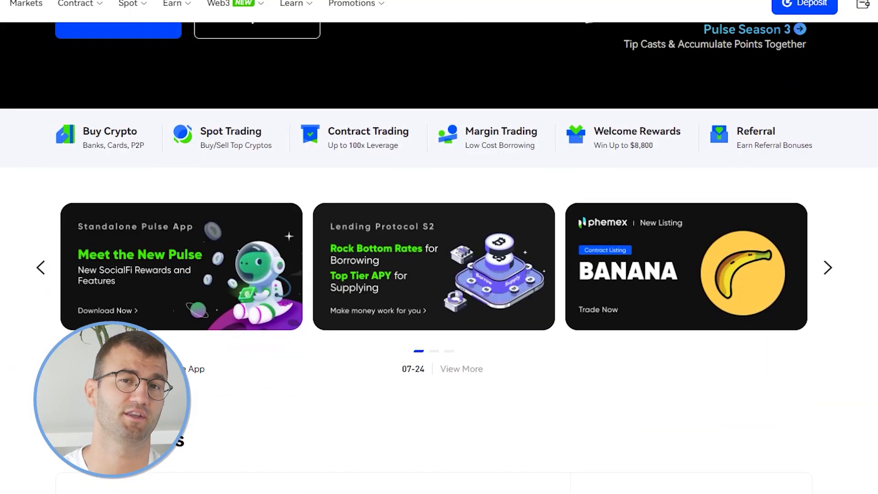
Add a new wallet in Koinly by searching 'phe' and selecting Phemex.
scroll(439, 256, down, 7)
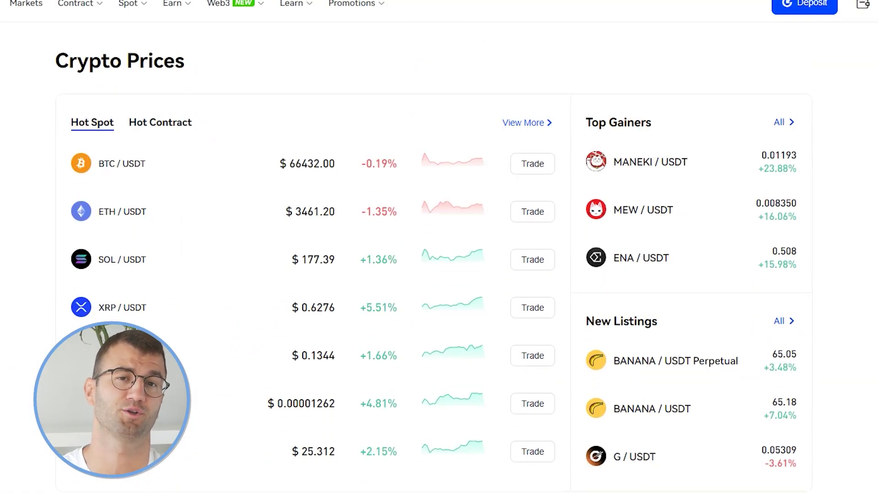
scroll(439, 256, down, 5)
scroll(439, 256, down, 10)
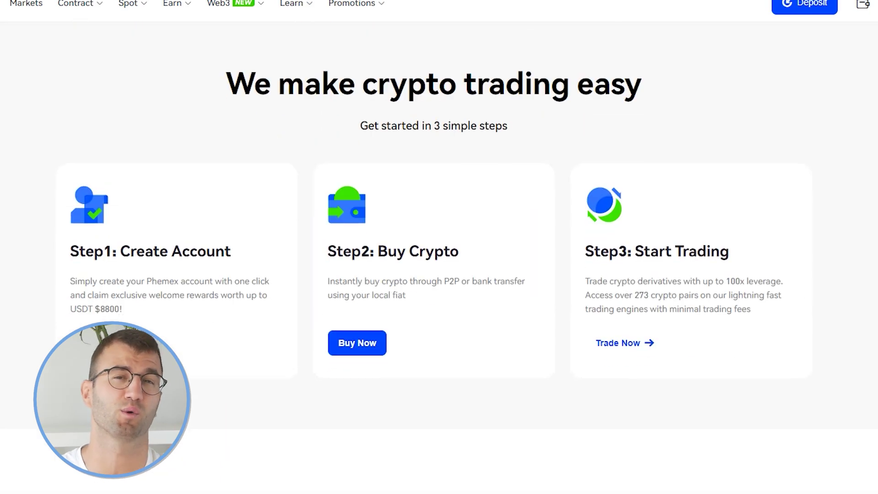
scroll(439, 256, down, 10)
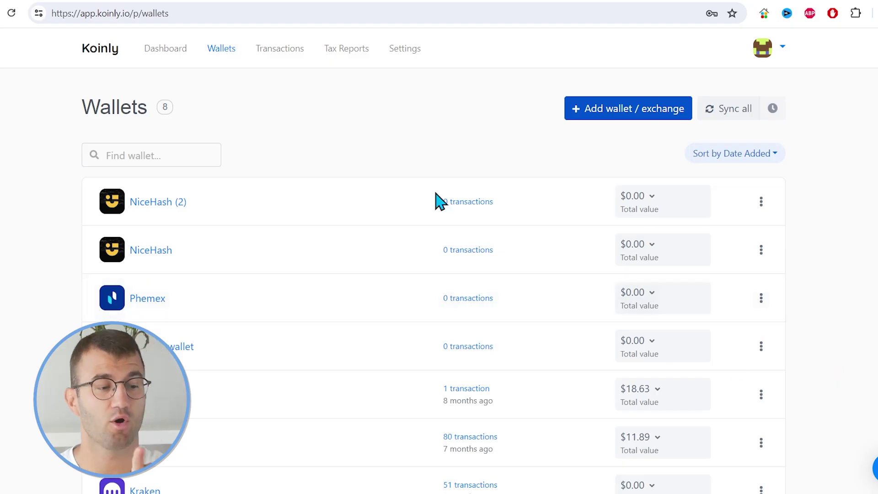
click(599, 114)
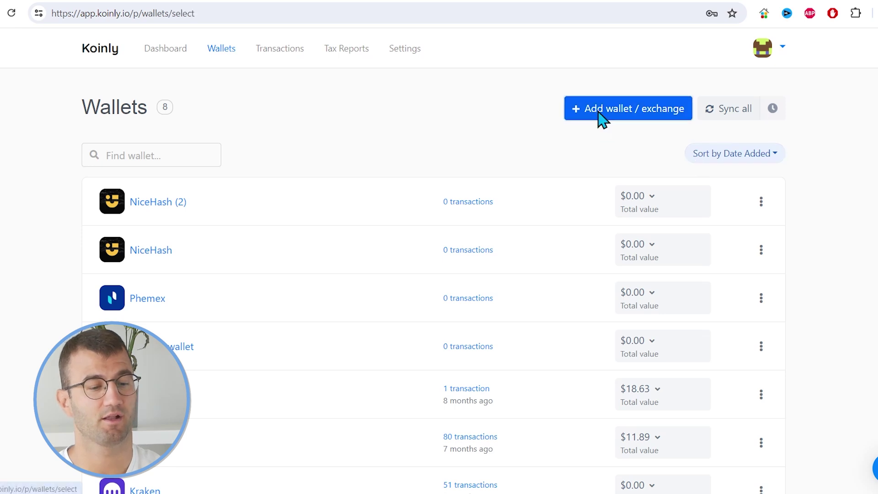
click(363, 172)
text(phemex)
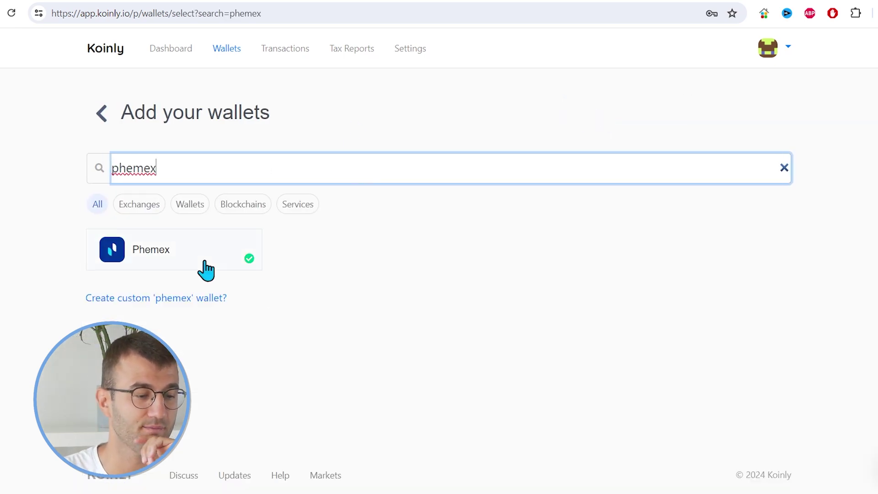
click(195, 274)
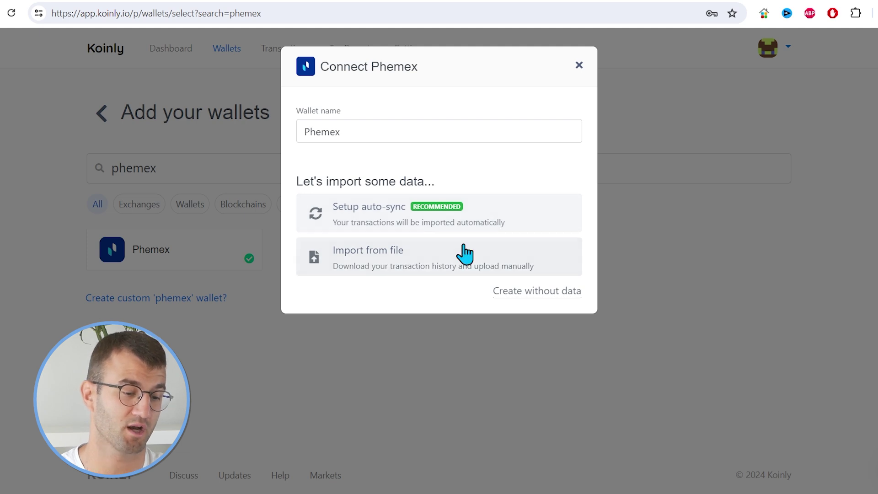
Choose Setup auto-sync for the Phemex wallet to bring up the API credentials form.
click(435, 220)
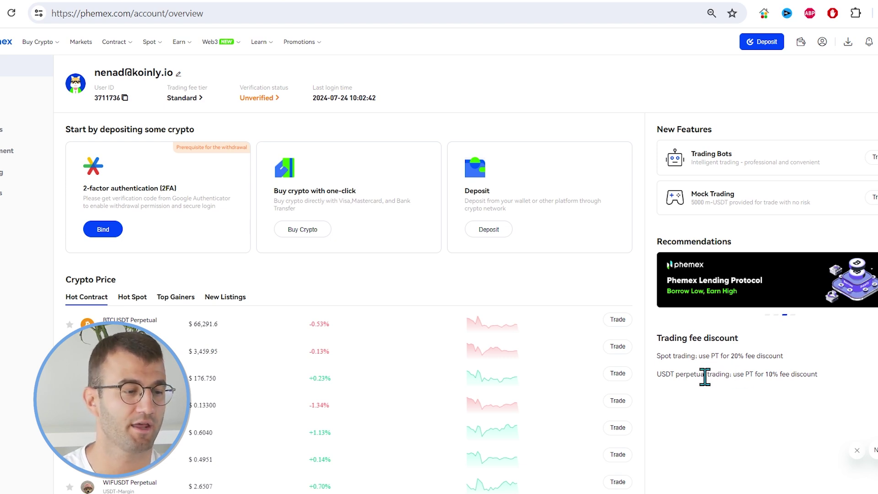
Create a Default Phemex API key named 'koinly2' with Read-Only permission and no IP binding.
mouse_move(822, 43)
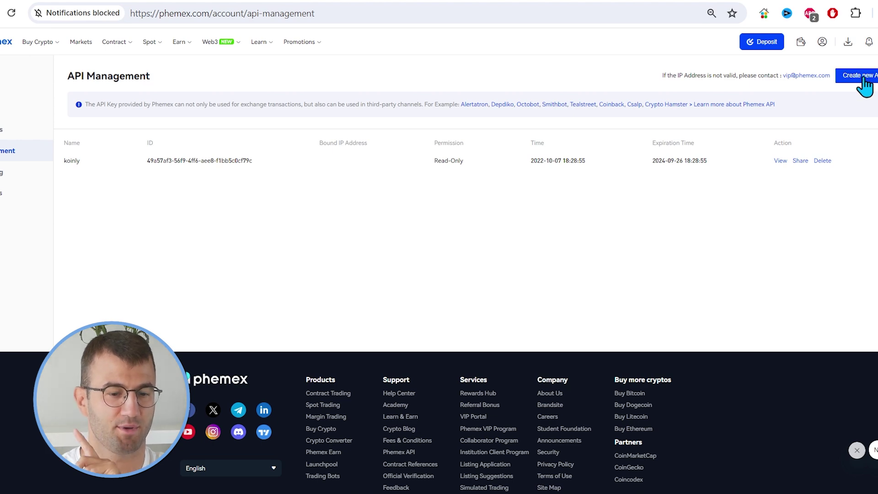
click(865, 85)
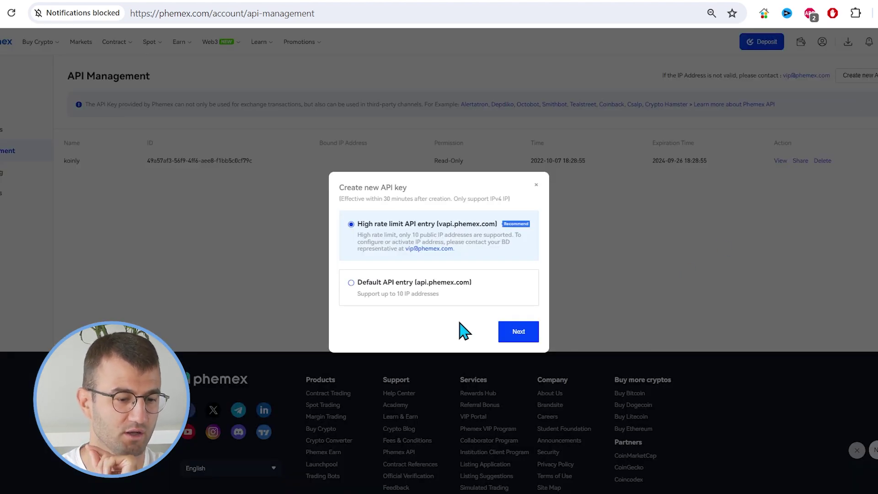
click(436, 297)
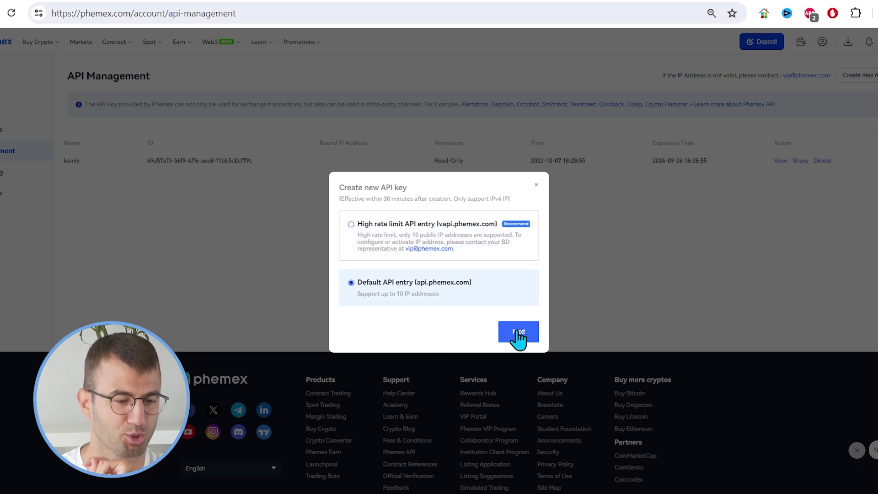
click(518, 337)
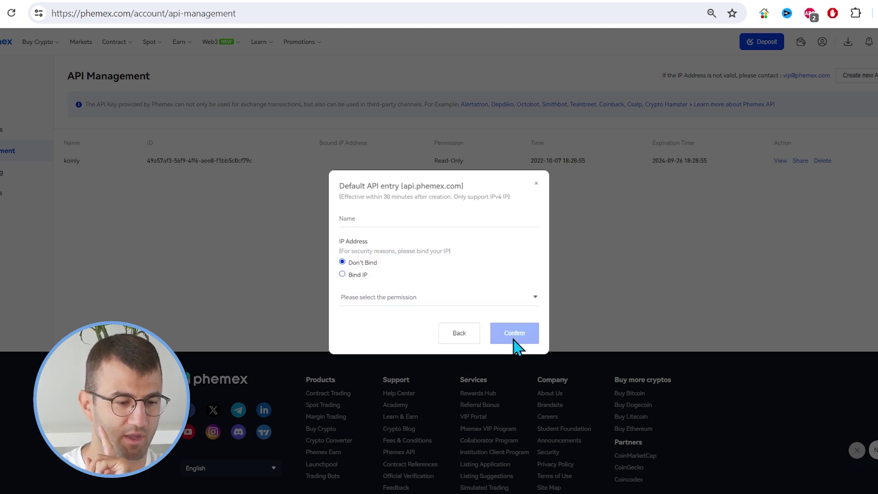
click(415, 304)
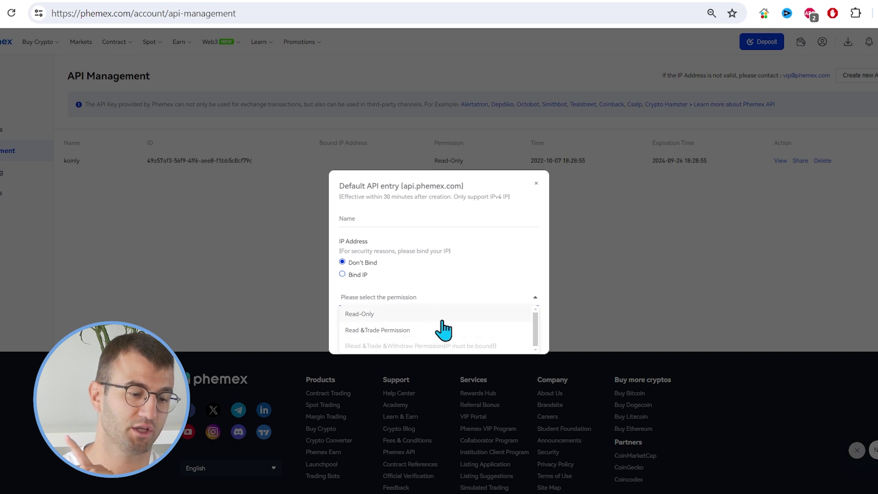
click(443, 319)
click(485, 221)
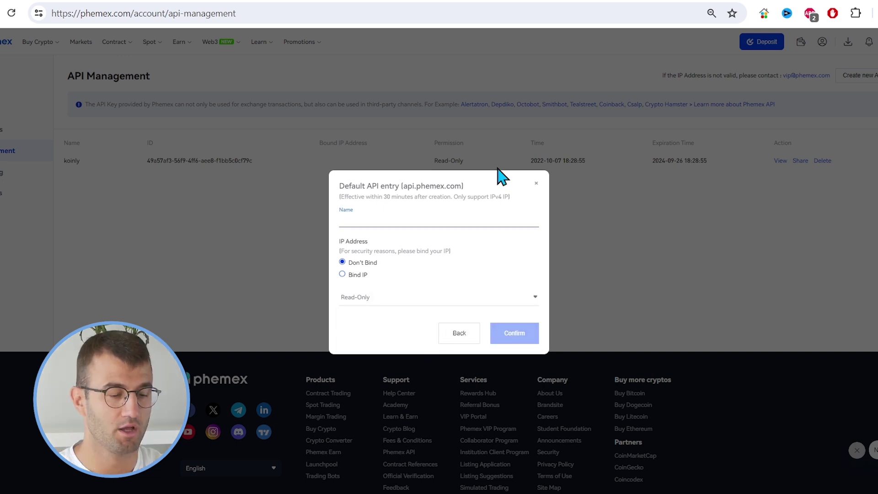
text(koinly2)
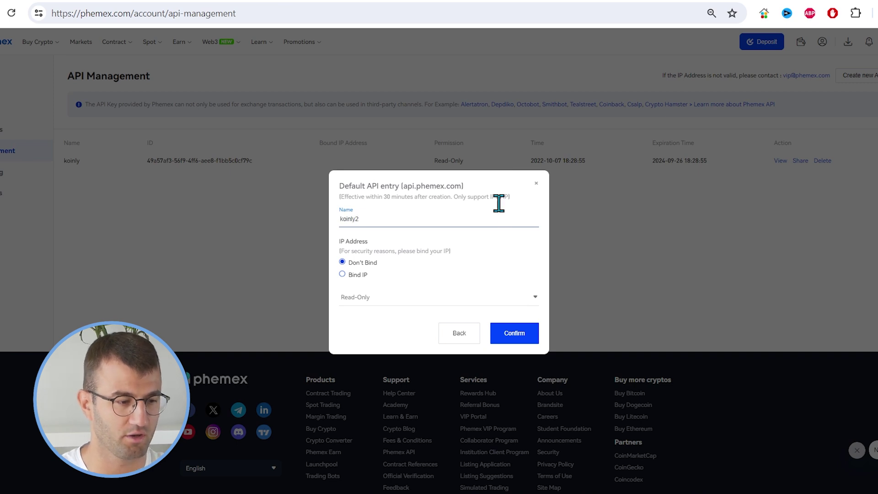
click(535, 331)
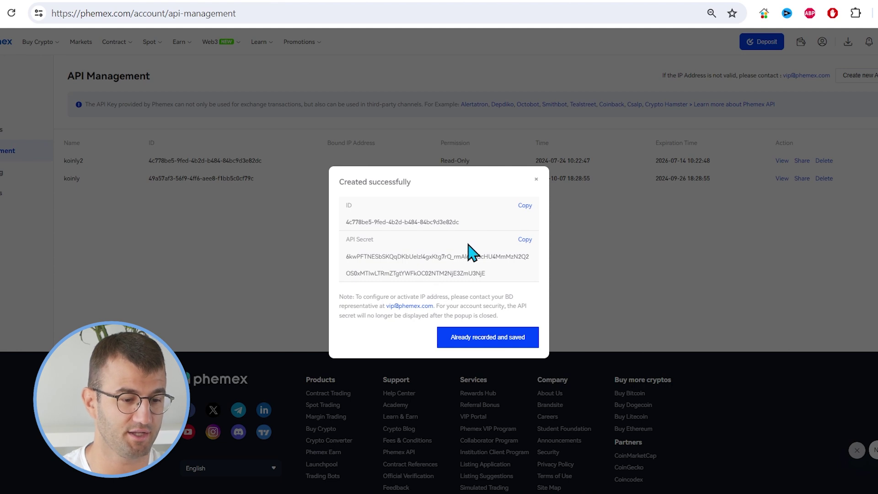
Copy the new Phemex key's ID and secret into Koinly's API key and API secret fields.
click(524, 205)
key(ctrl+Tab)
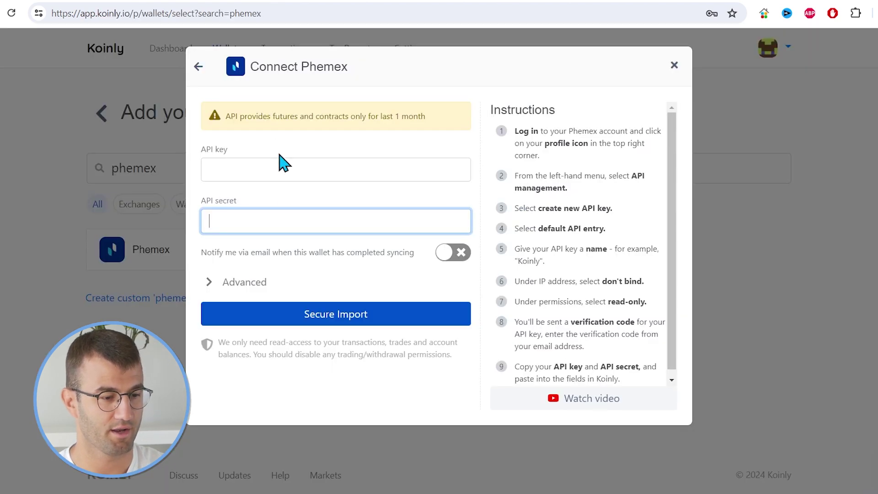
click(289, 173)
key(ctrl+v)
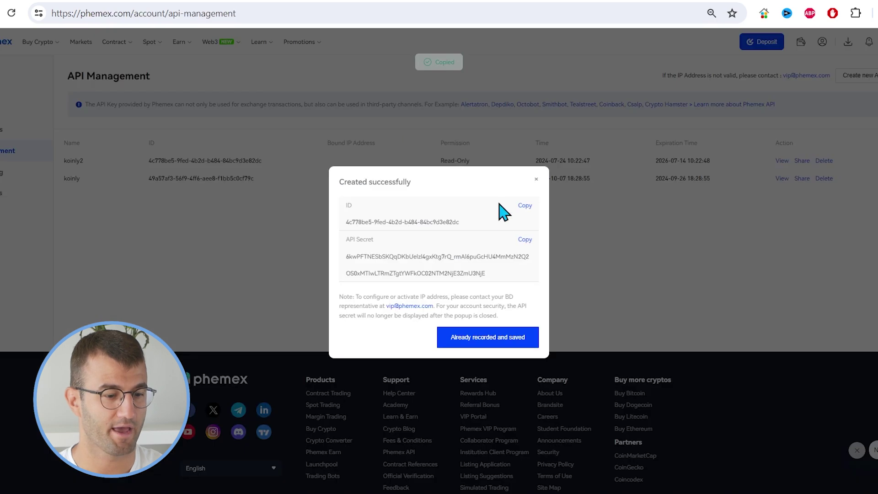
key(ctrl+Tab)
click(525, 239)
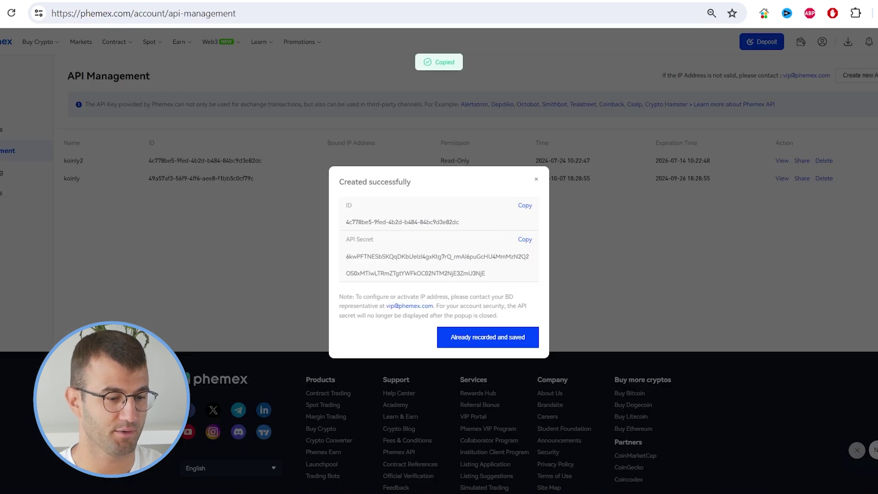
key(ctrl+Tab)
click(345, 222)
key(ctrl+v)
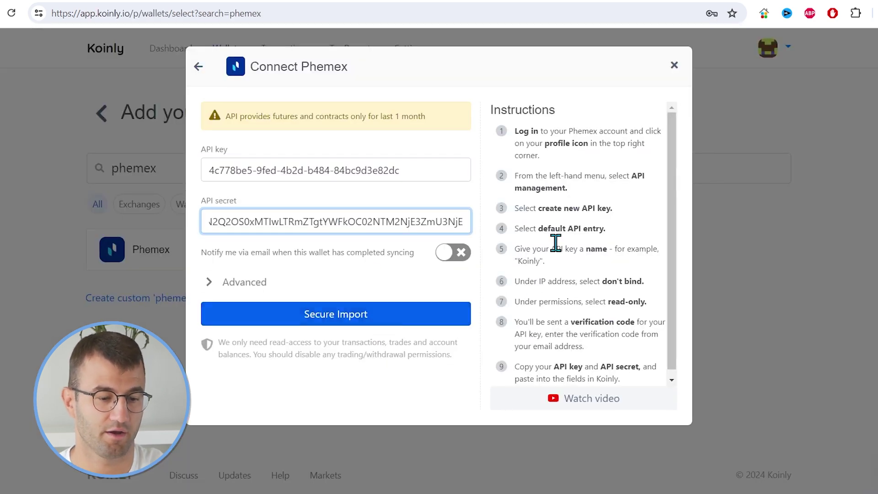
scroll(579, 271, down, 1)
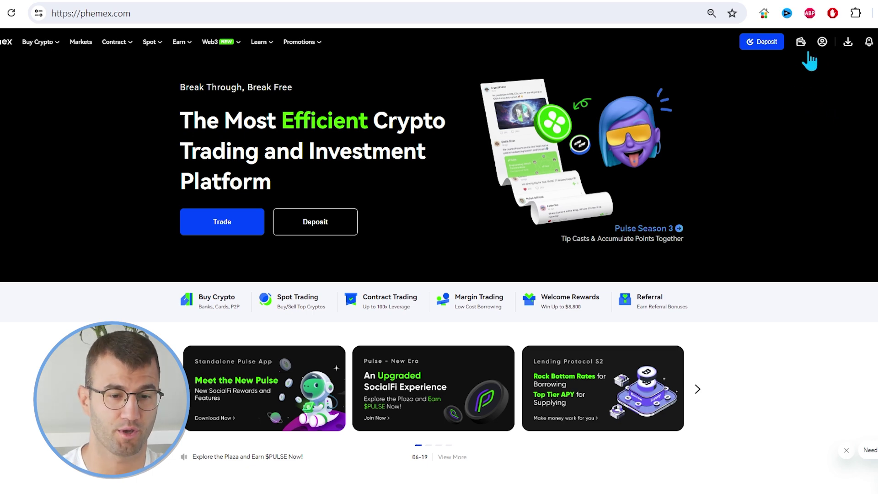
Open Phemex Funds History and preview the contract account's tax declaration report options.
mouse_move(820, 48)
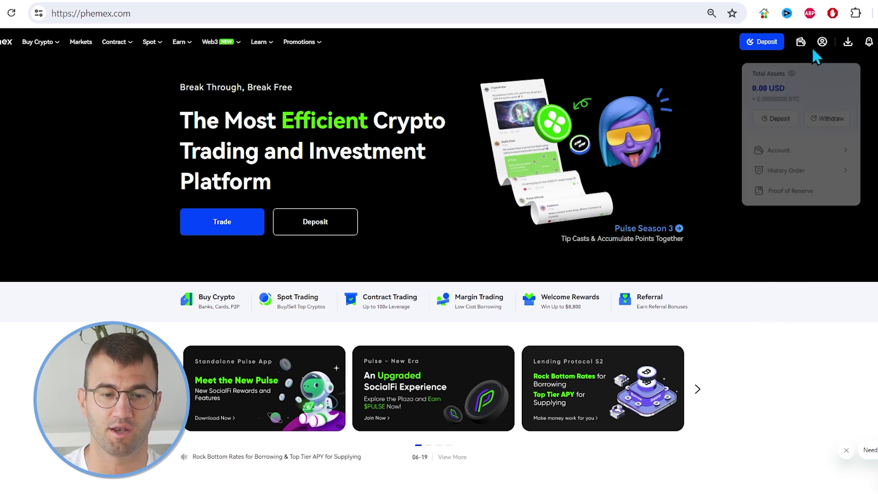
mouse_move(796, 57)
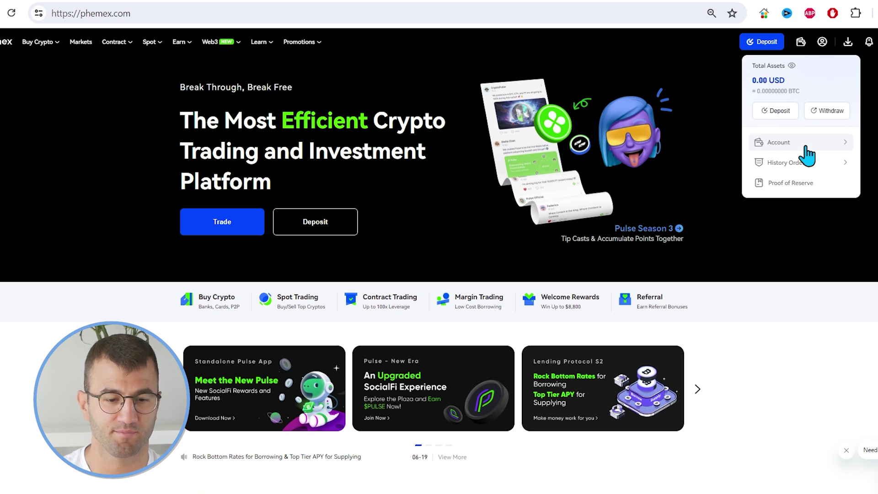
click(813, 162)
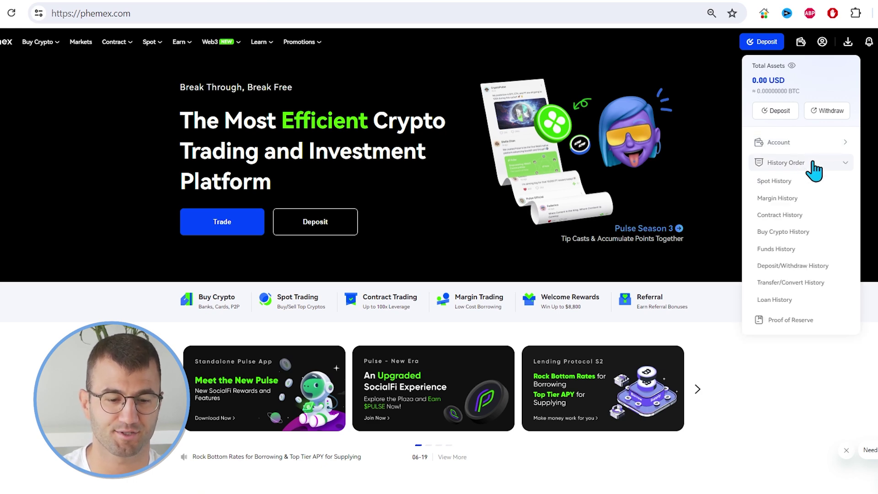
click(806, 249)
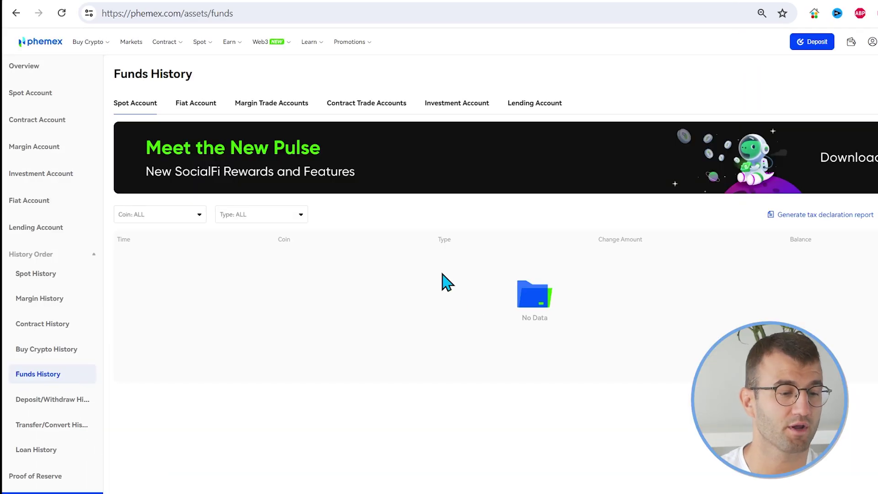
click(378, 106)
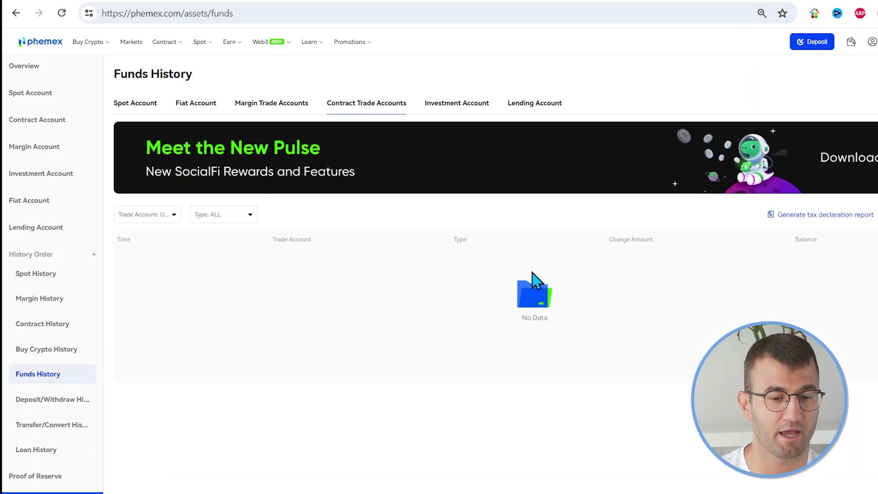
click(818, 215)
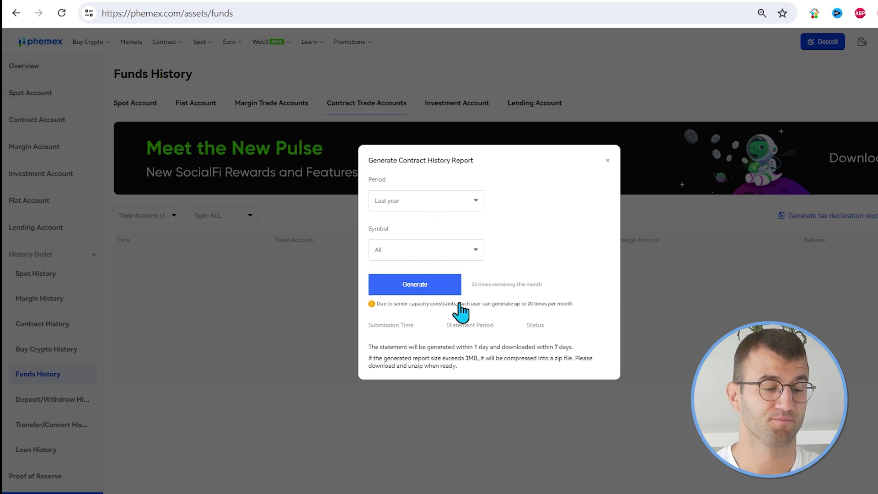
key(Escape)
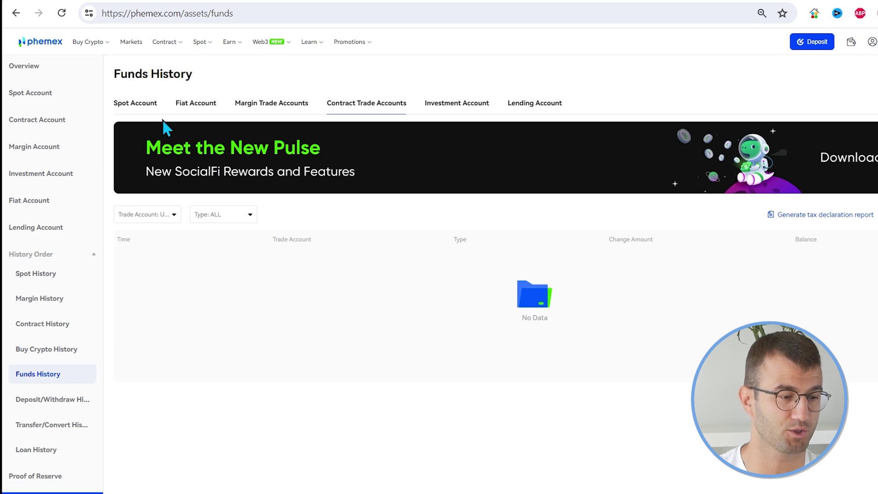
Switch to the Spot Account funds history and review its report Period and Symbol options.
click(130, 106)
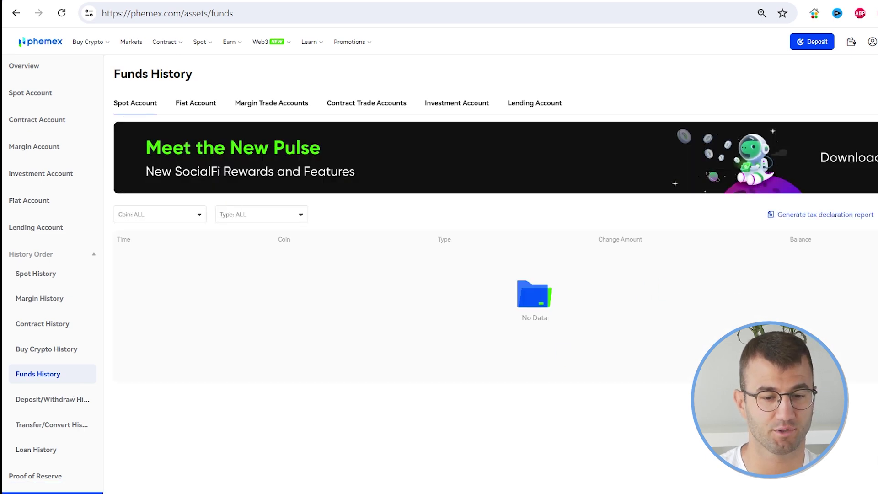
click(821, 215)
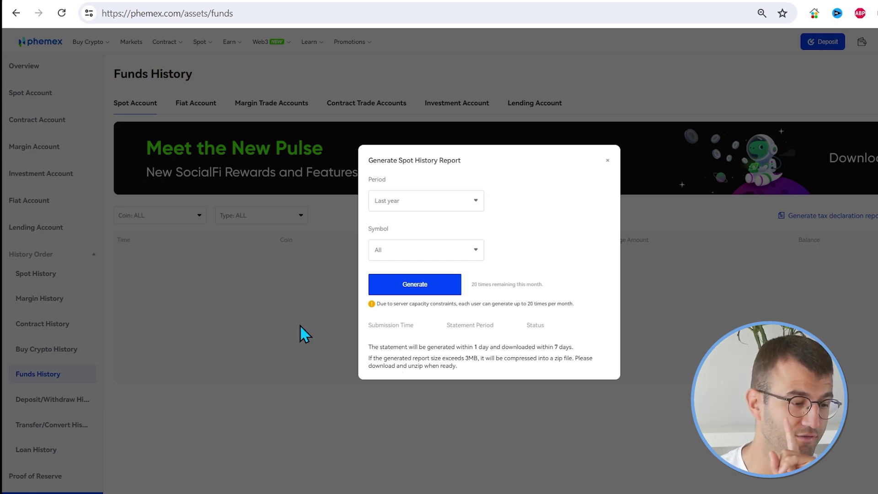
click(607, 160)
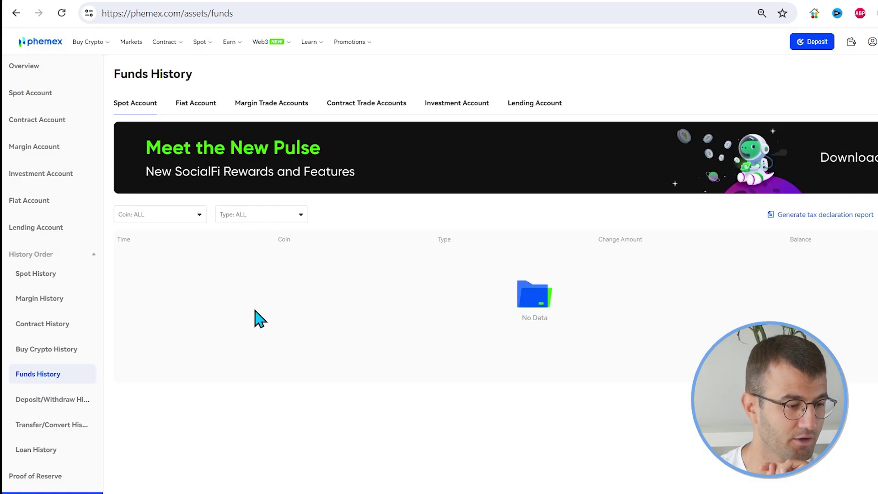
View Spot History's Order and Trade History tabs and preview the spot tax report options.
click(65, 279)
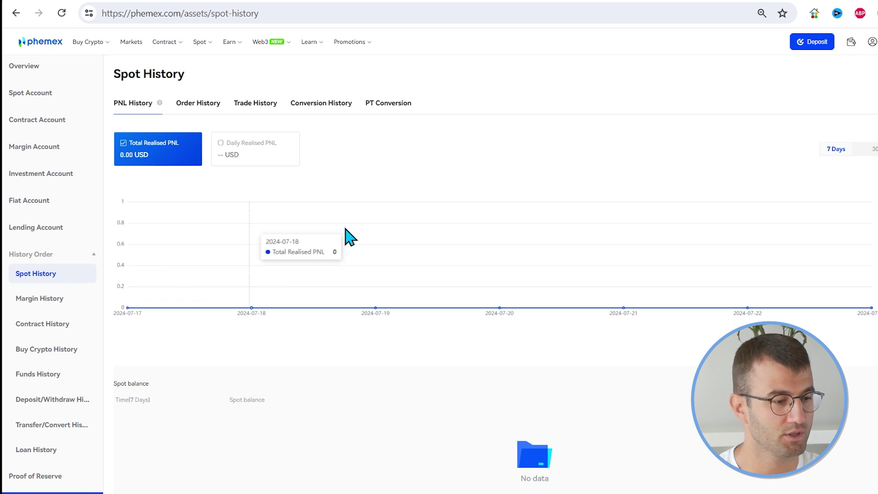
click(196, 107)
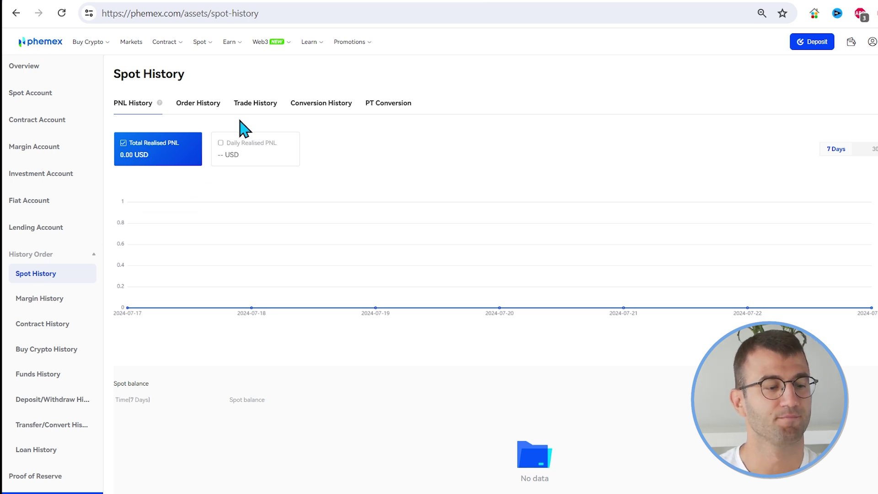
click(251, 105)
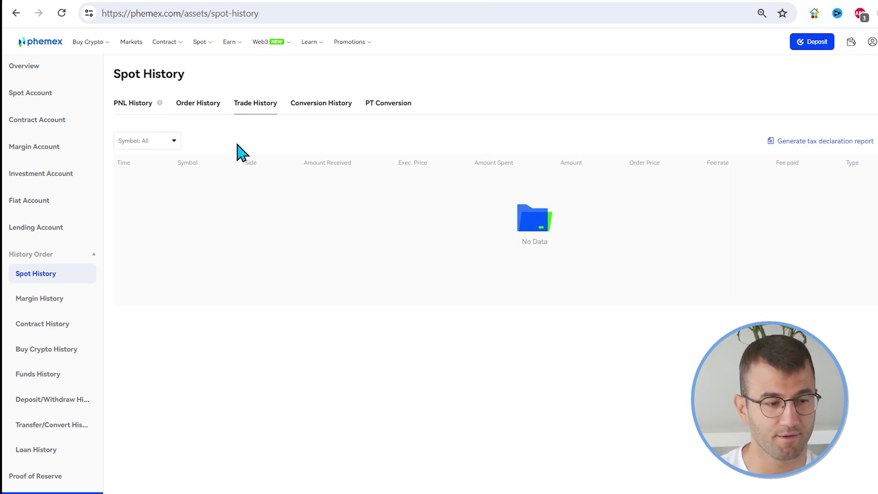
click(820, 141)
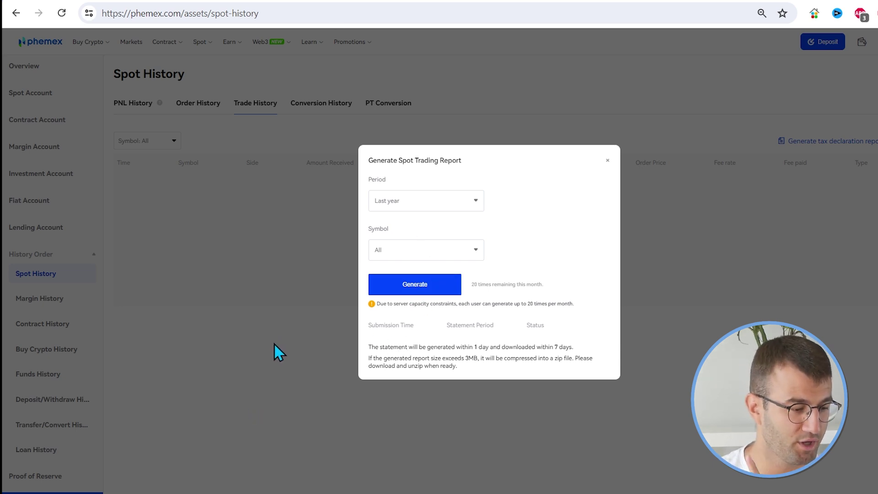
click(607, 160)
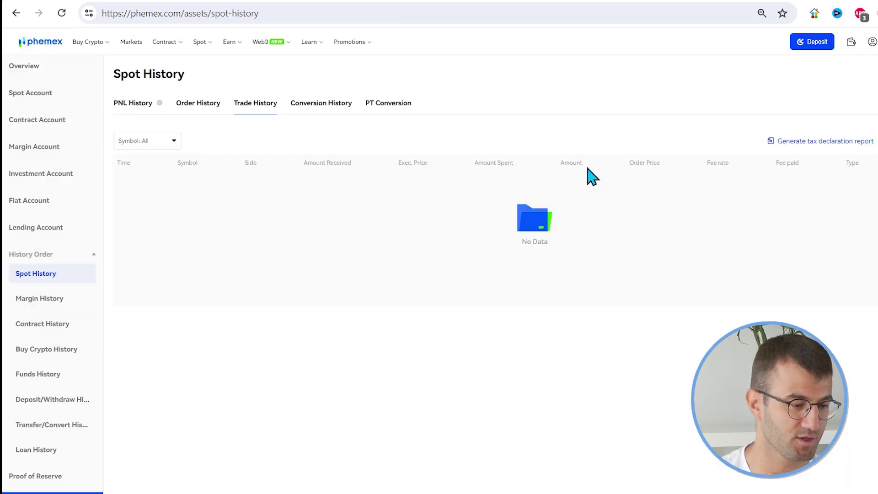
Show the Investment Account funds history and preview its tax declaration report options.
scroll(137, 297, down, 3)
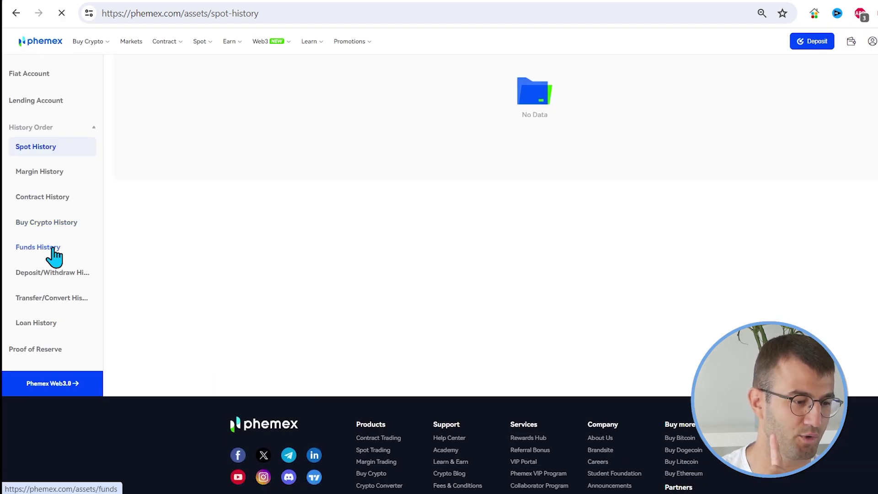
click(53, 252)
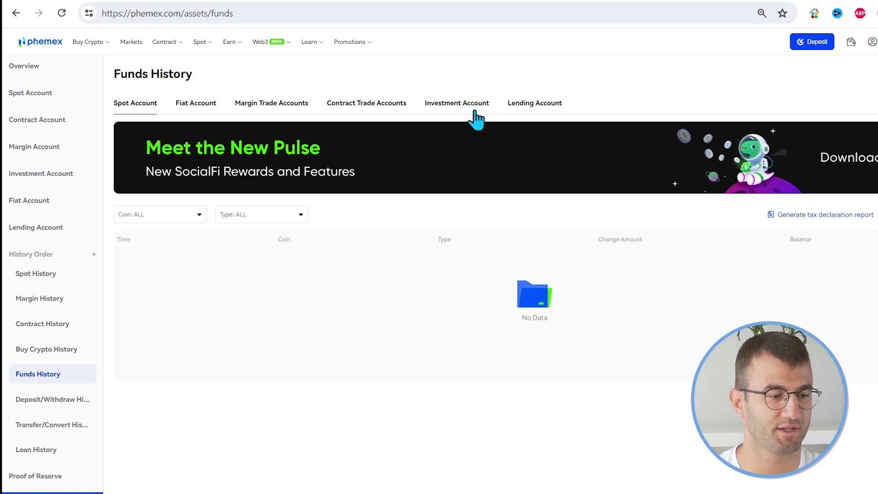
click(452, 103)
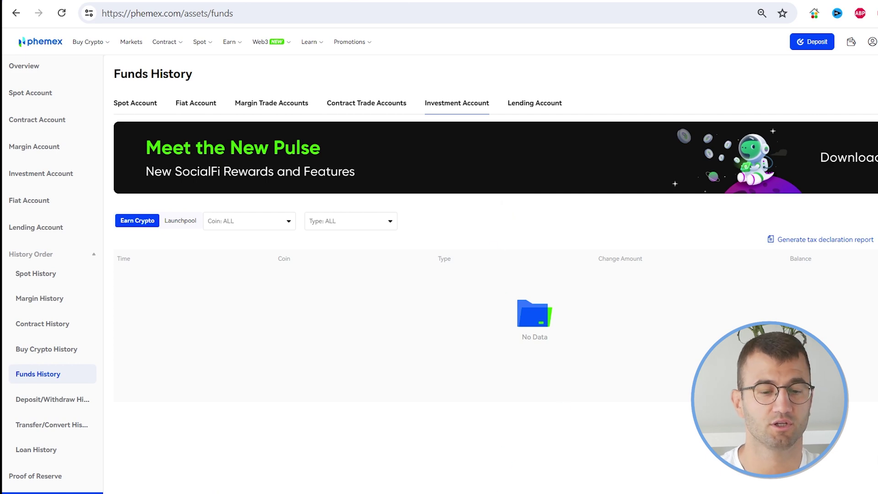
click(820, 239)
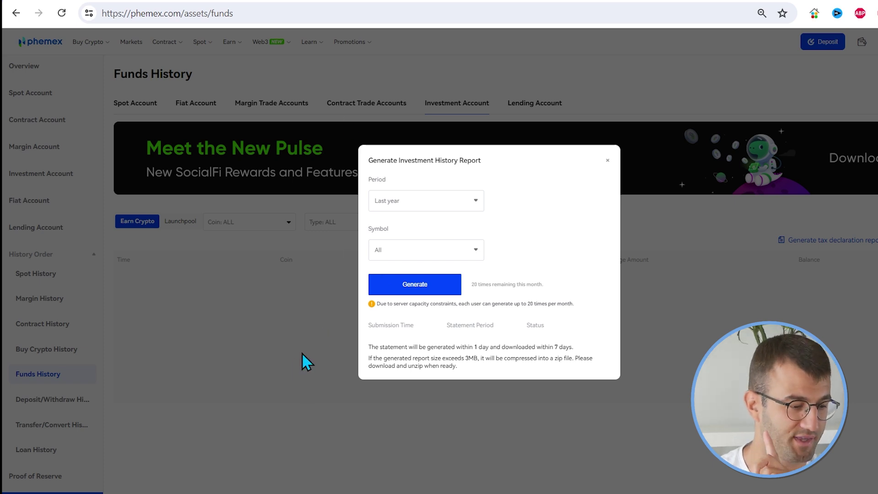
click(608, 161)
scroll(323, 294, down, 3)
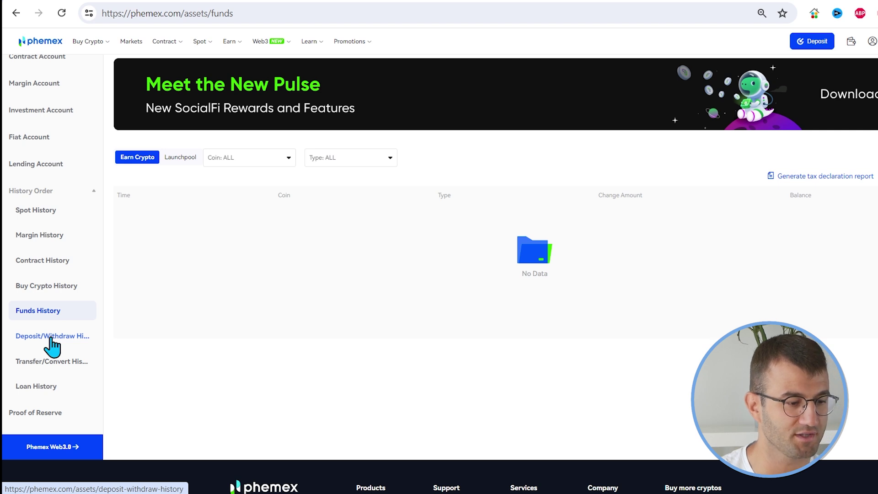
Preview the deposits tax report options, then open the Withdraw tab's report settings.
click(50, 338)
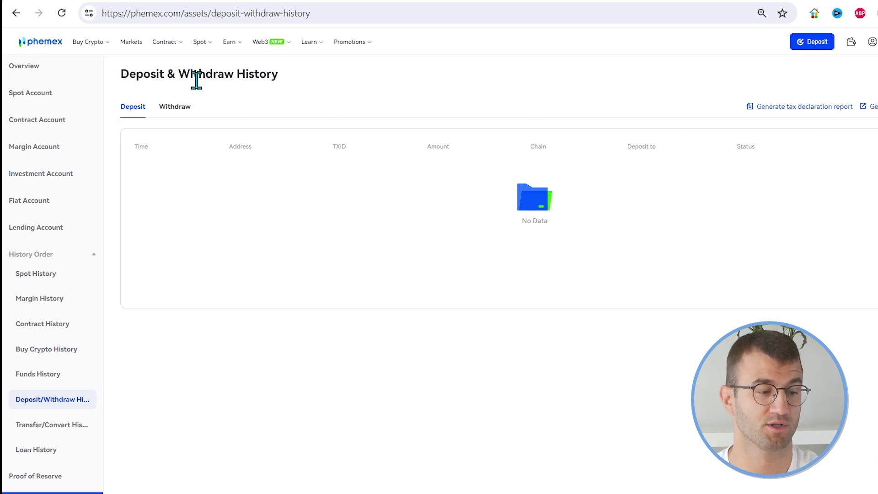
click(804, 107)
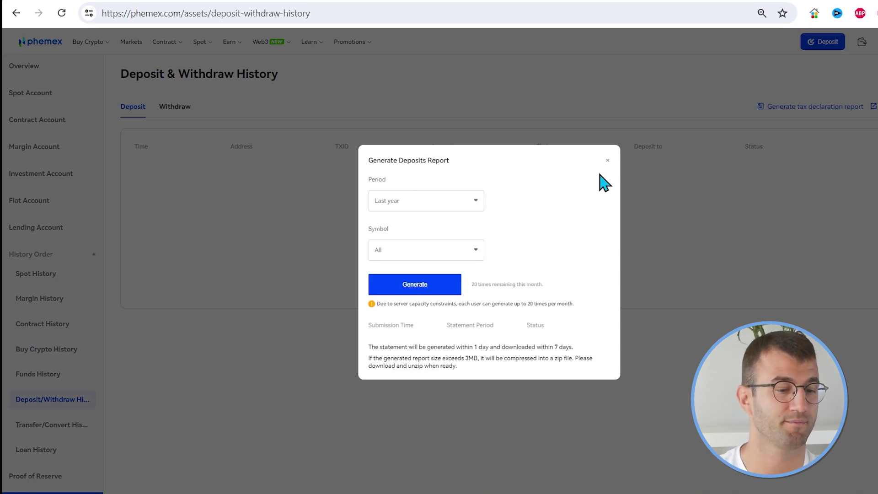
click(607, 160)
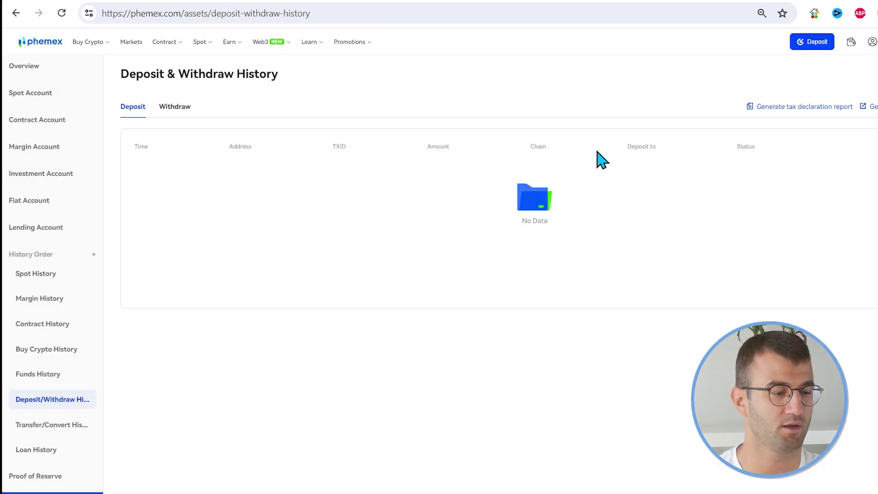
click(176, 112)
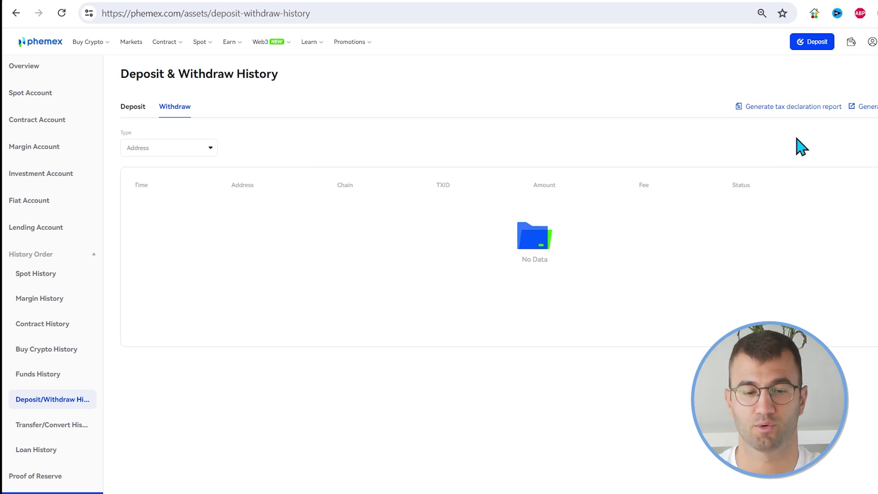
click(866, 107)
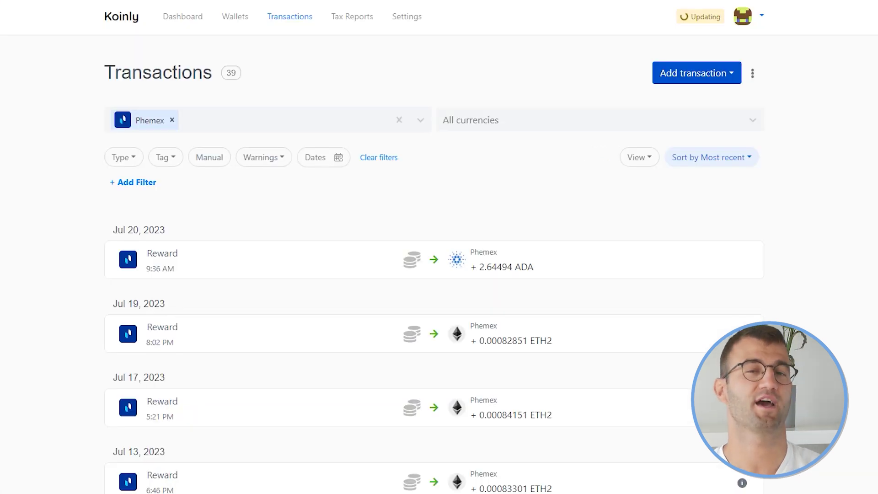
Scroll through the ADA and ETH2 reward transactions down to the pagination bar.
scroll(439, 247, down, 2)
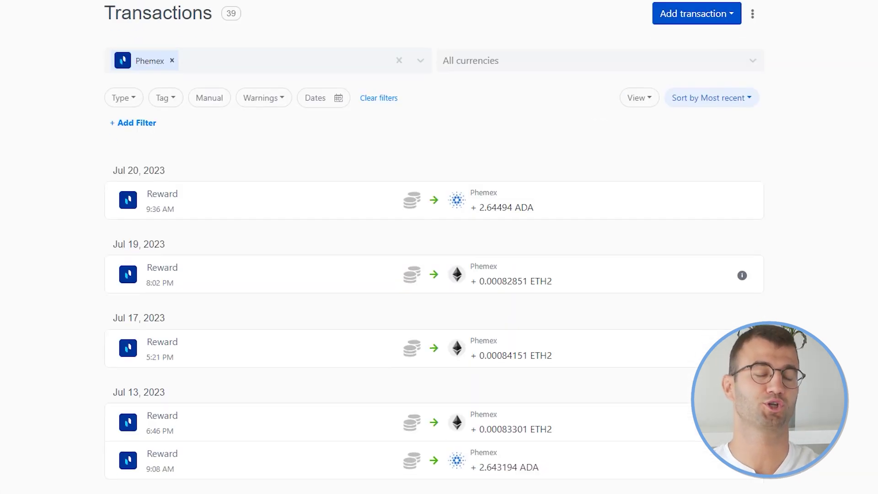
scroll(434, 243, down, 4)
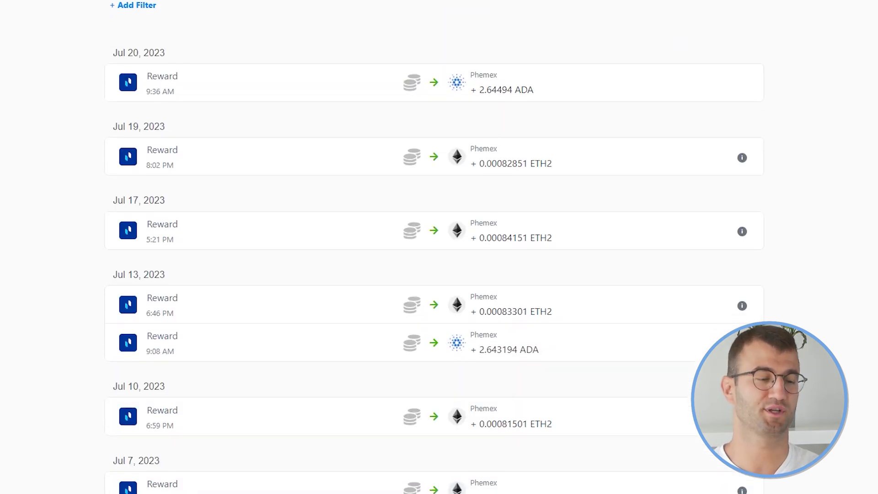
scroll(433, 247, down, 4)
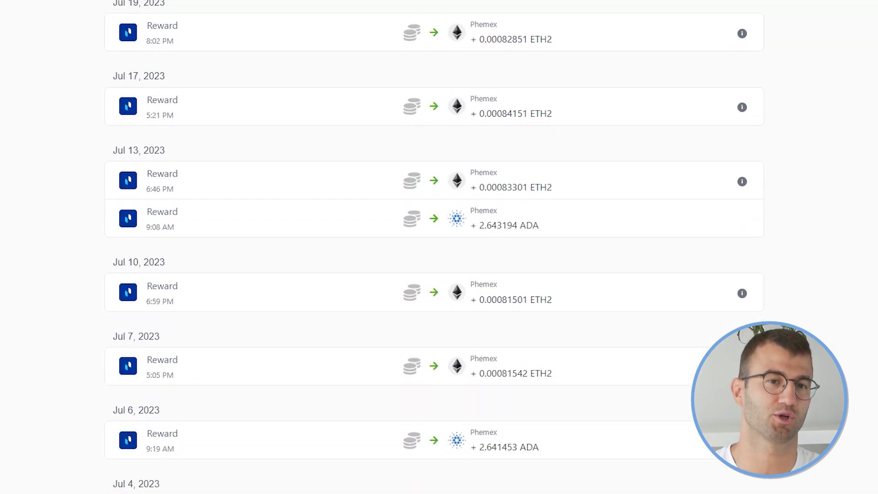
scroll(434, 246, down, 4)
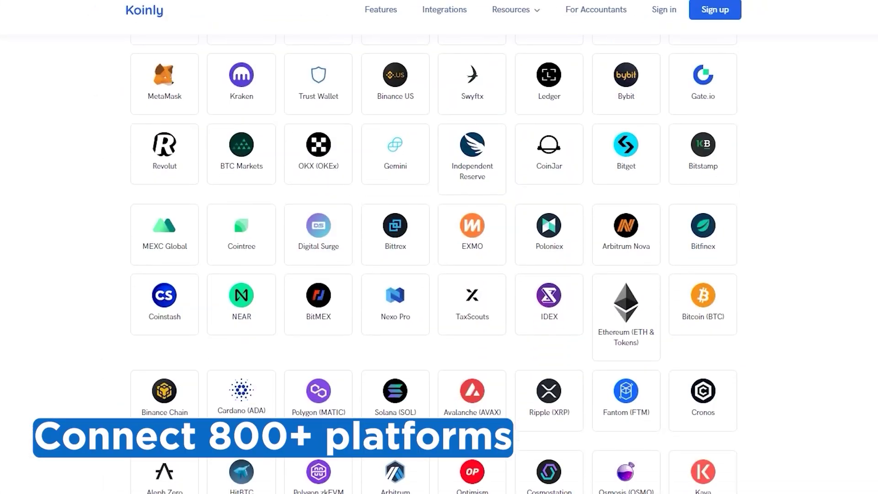
scroll(434, 264, down, 5)
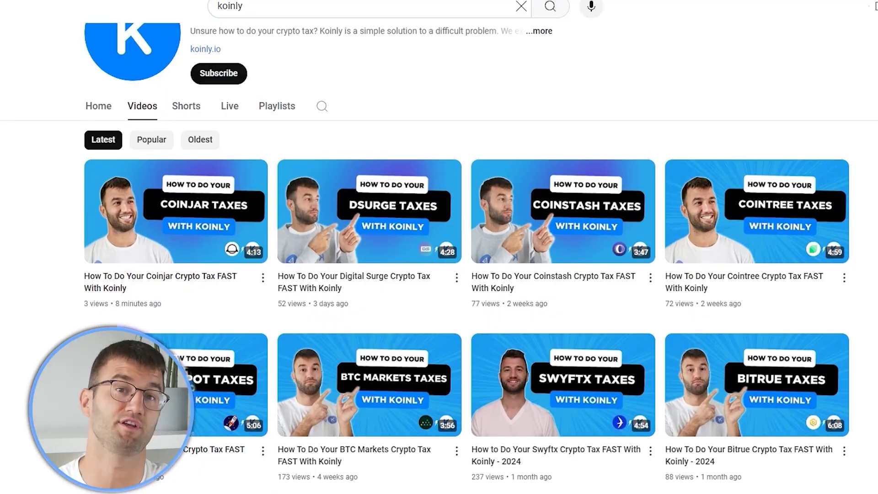
scroll(439, 256, down, 5)
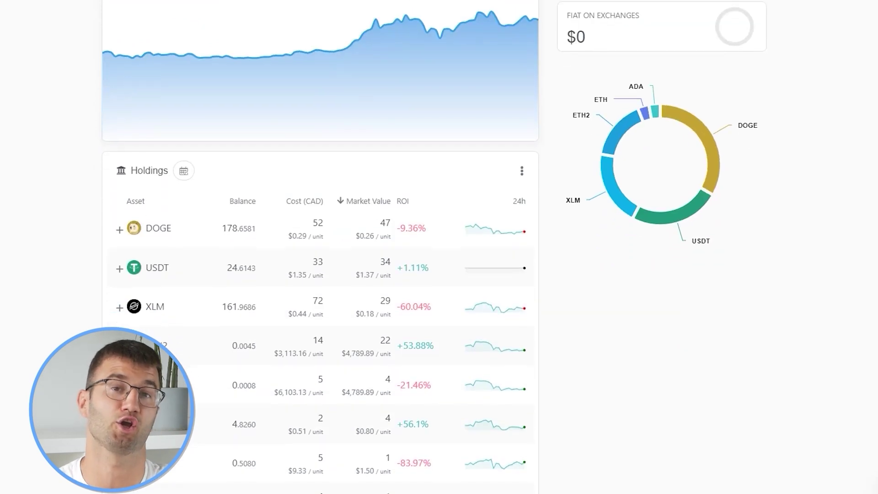
scroll(439, 246, down, 1)
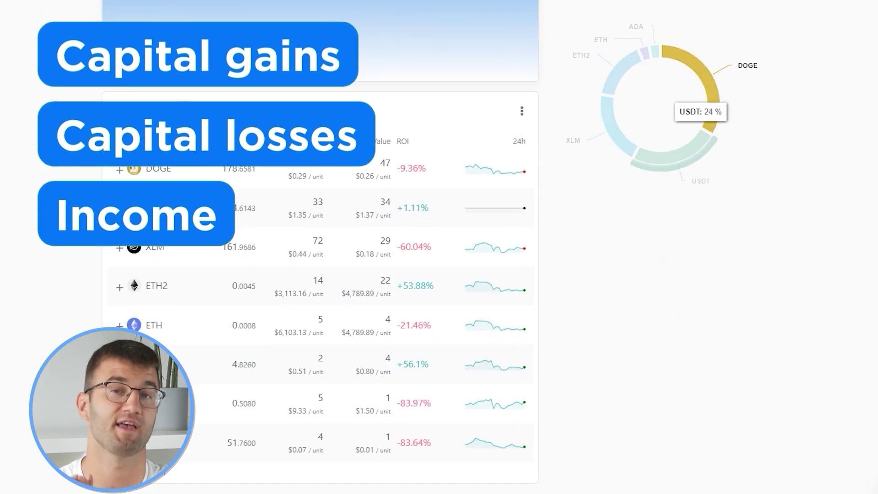